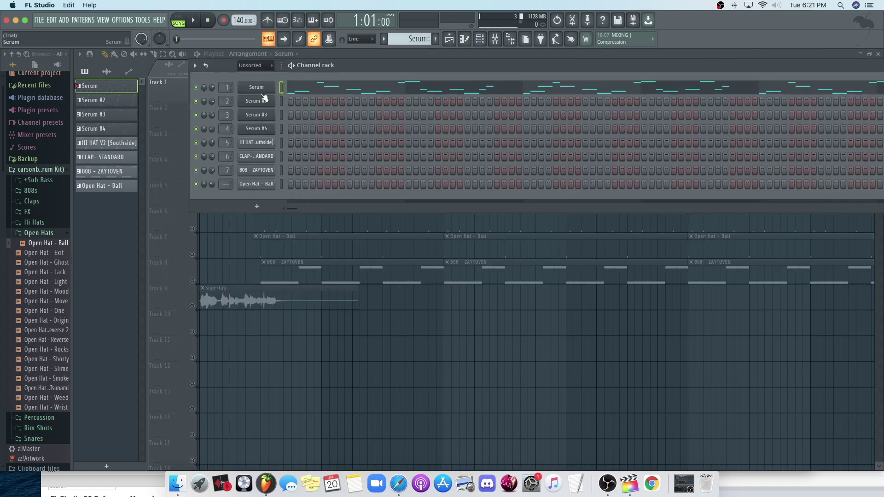
- Move the channel rack aside and close it to reveal the Serum, drum and 808 clips
left_click_drag(689, 78, 653, 95)
left_click(647, 95)
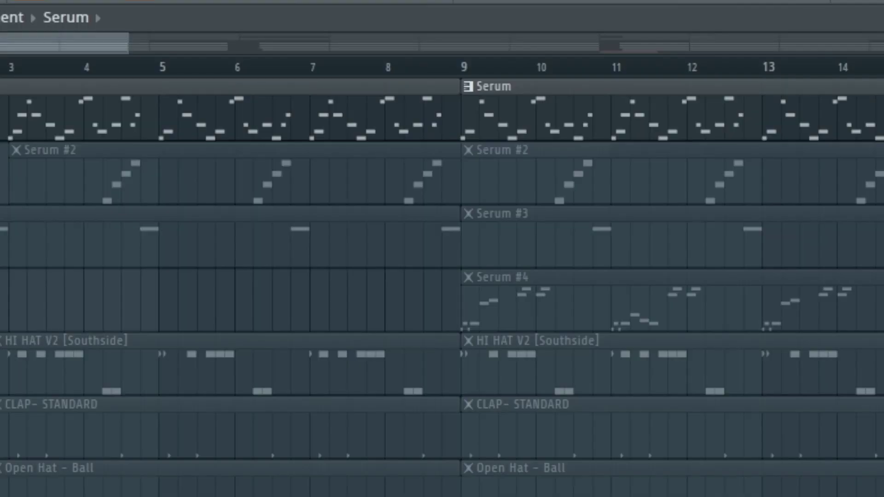
- In the Serum melody piano roll, select the F#4 and E4 notes and delete the stray first note
double_click(220, 84)
scroll(0, 74, "down", 8)
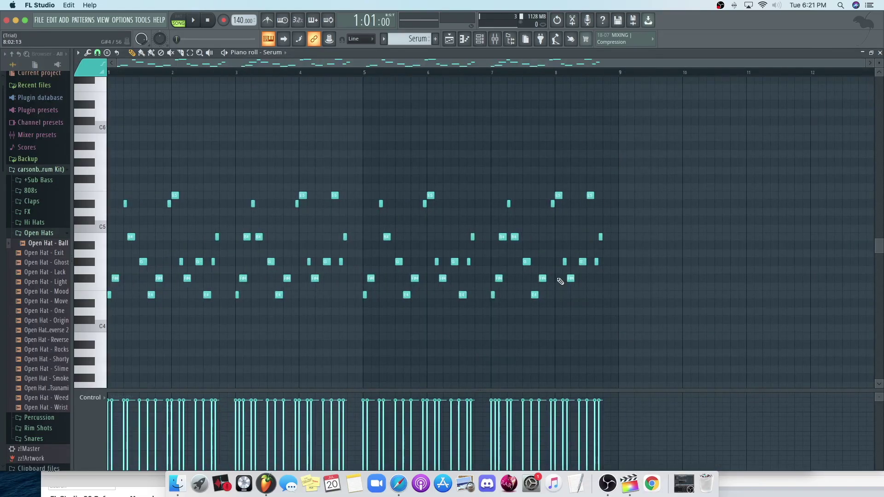
left_click_drag(668, 290, 106, 199)
left_click_drag(594, 308, 26, 193)
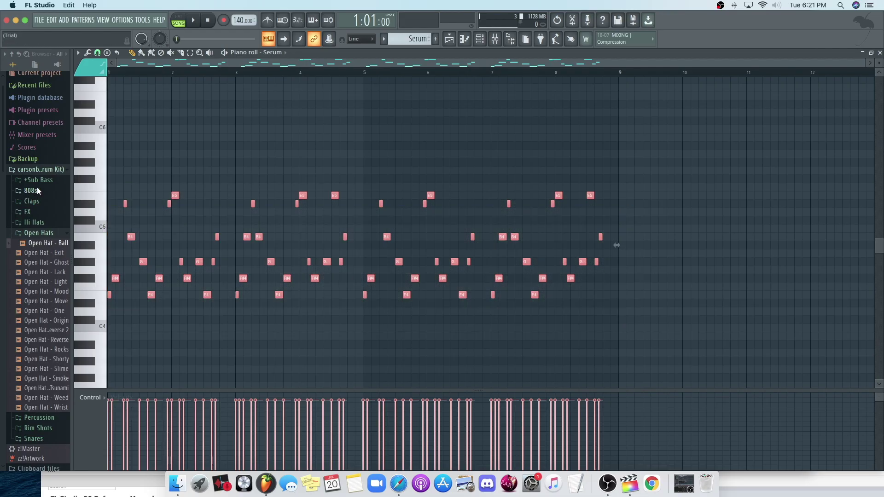
scroll(335, 154, "up", 4)
scroll(282, 172, "down", 6)
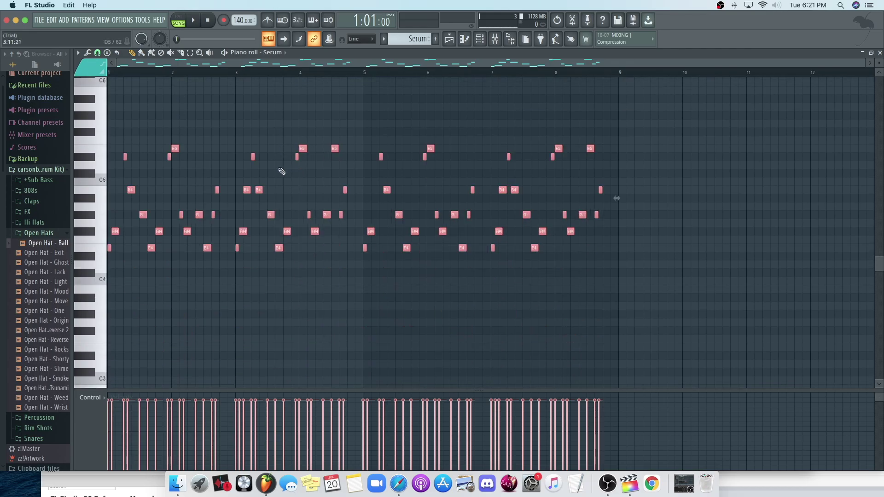
left_click(165, 124)
right_click(111, 122)
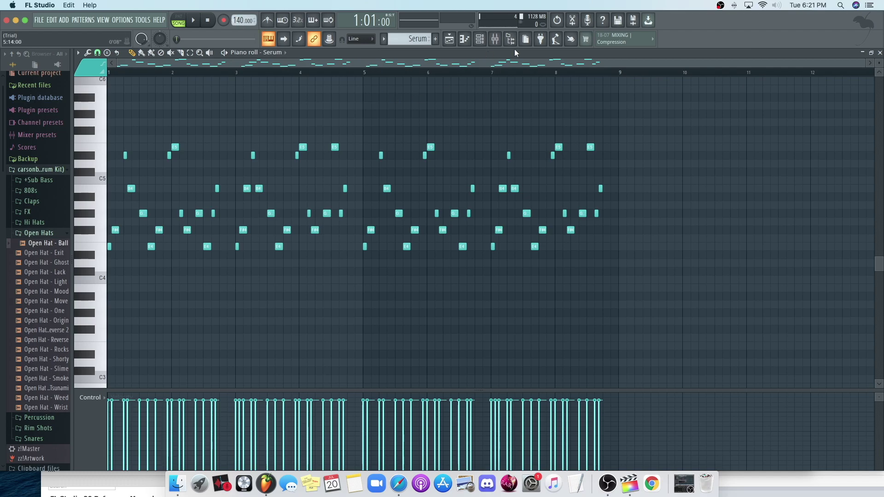
- Play the Serum melody, mark and clear a time range before bar 3, then close the piano roll
key("space")
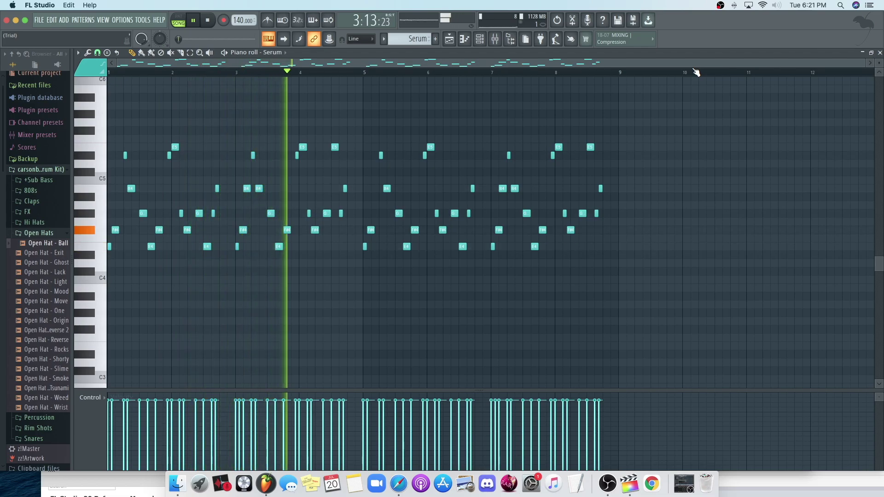
key("space")
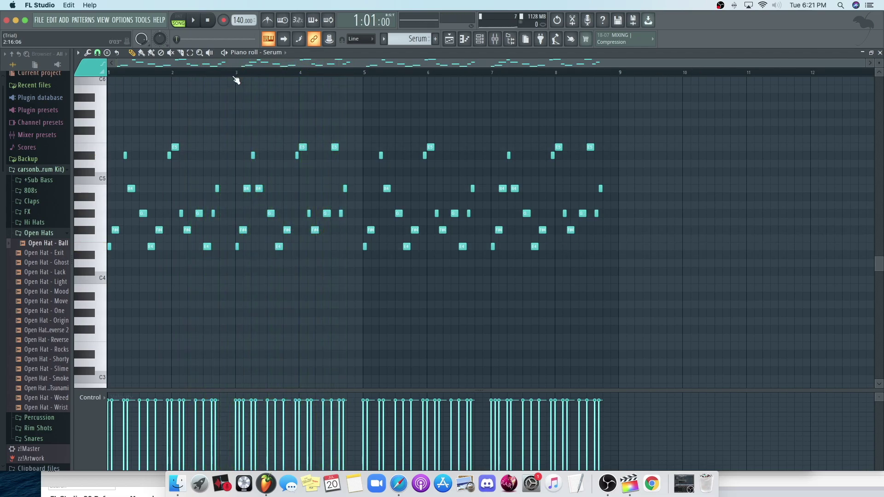
mouse_move(233, 74)
left_mouse_down()
mouse_move(221, 77)
mouse_move(246, 79)
mouse_move(235, 82)
left_mouse_up()
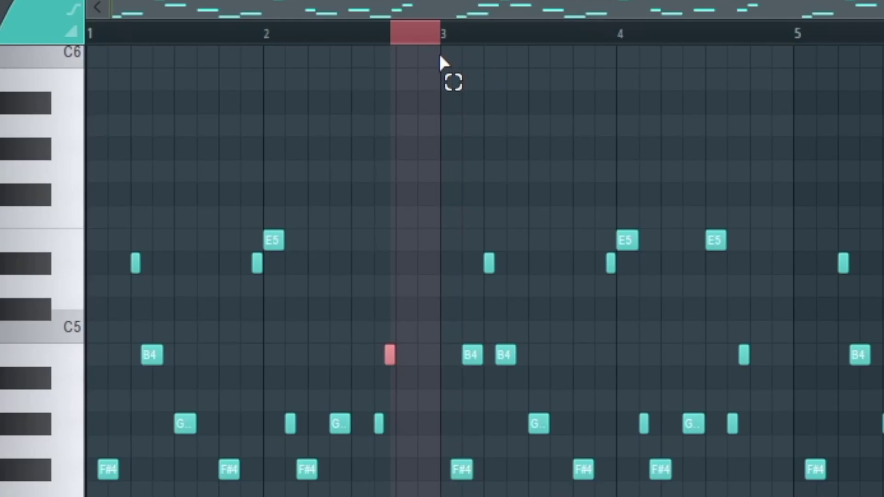
left_click(391, 42)
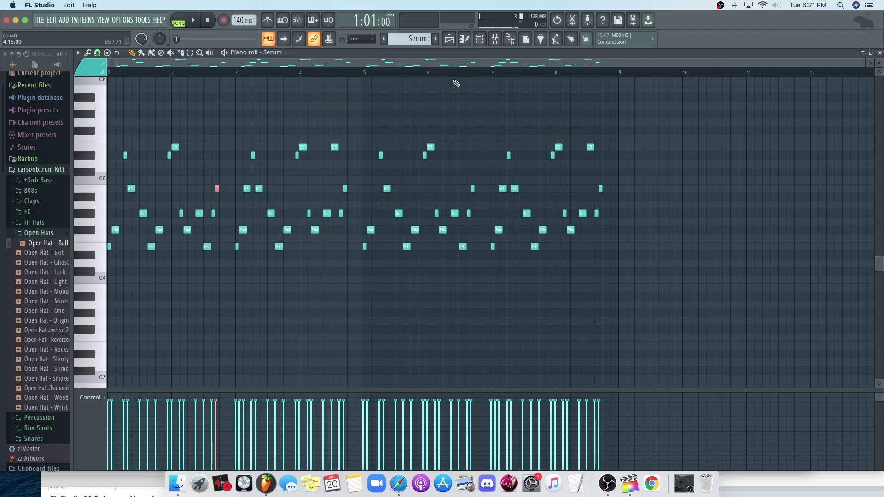
left_click(879, 53)
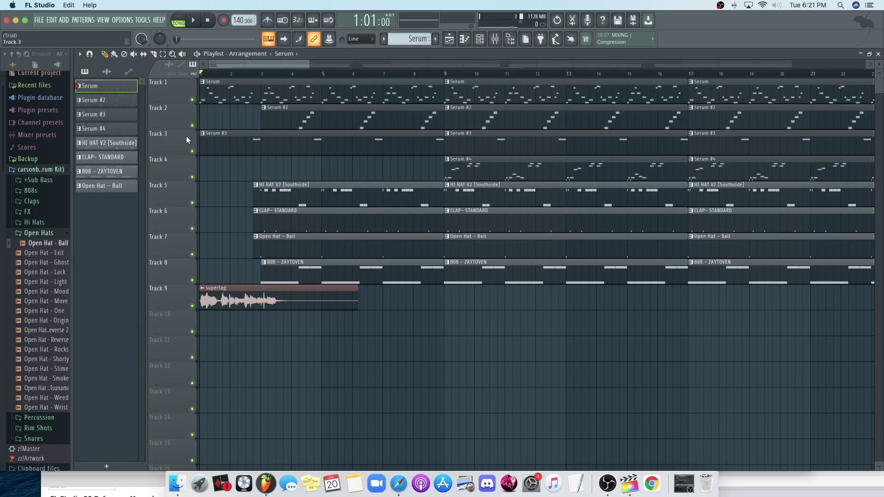
- Solo Track 2 and play the Serum #2 notes from near bar 3
left_click(192, 125, "ctrl")
left_click(297, 74)
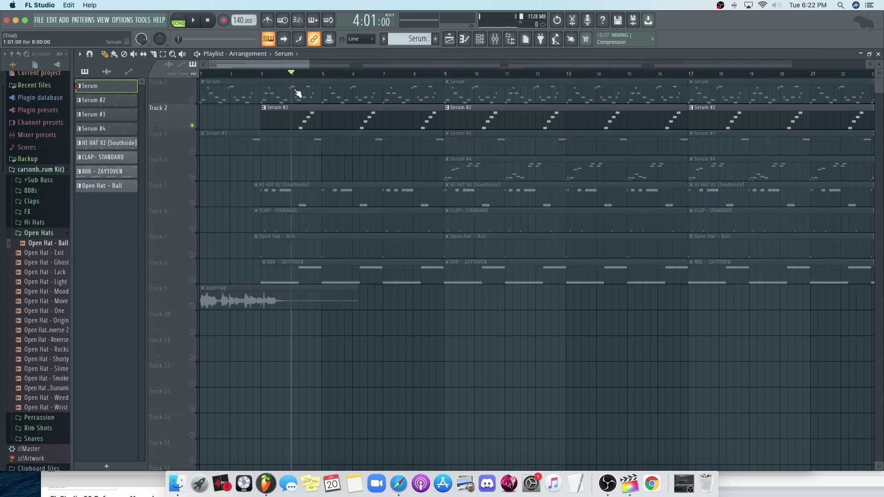
double_click(306, 112)
scroll(193, 126, "left", 3)
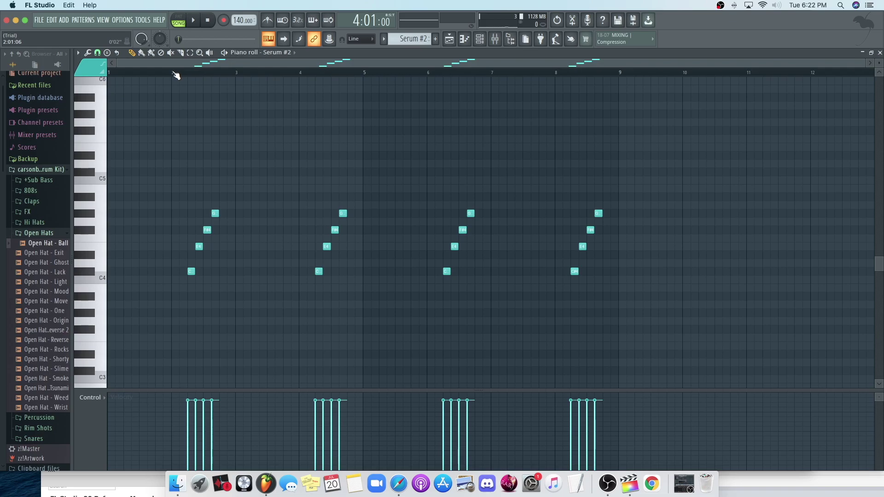
left_click(174, 75)
key("space")
key("space")
left_click(880, 53)
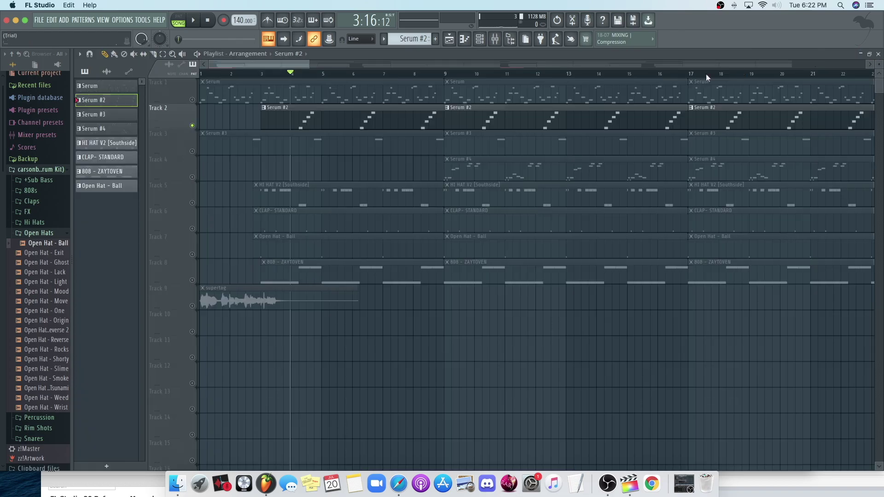
- Unmute Track 1 and play it together with Serum #2 from bar 3
left_click(192, 100)
key("space")
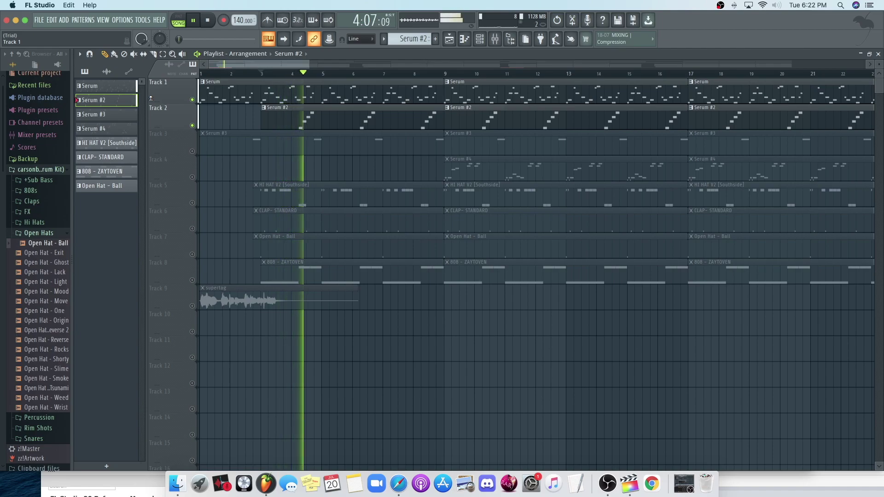
key("space")
- Play the Serum #3 notes in the piano roll, then return to the playlist
double_click(257, 148)
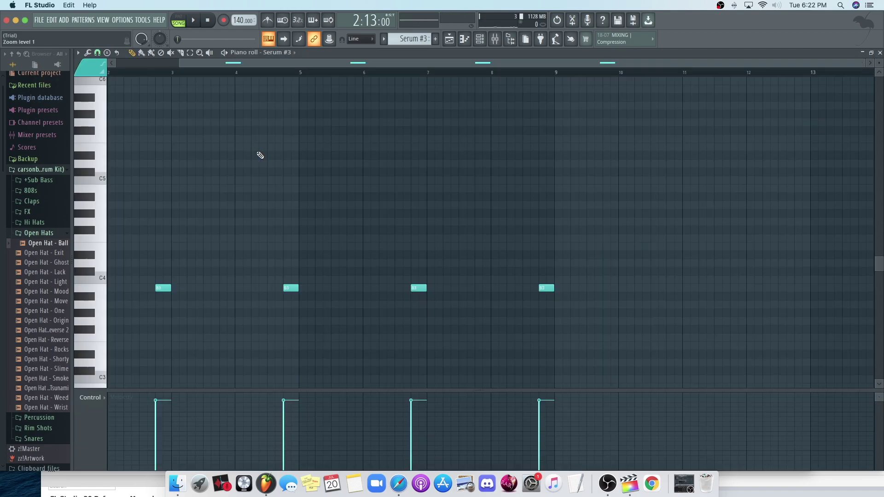
scroll(163, 150, "left", 3)
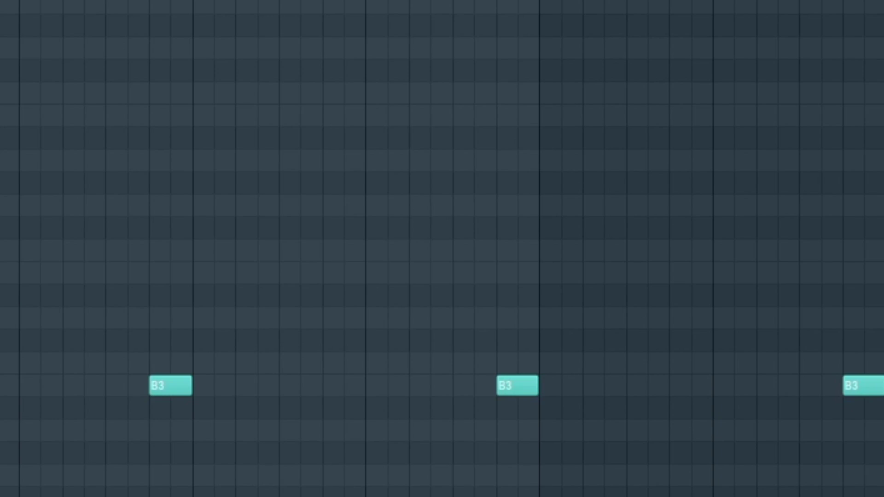
key("space")
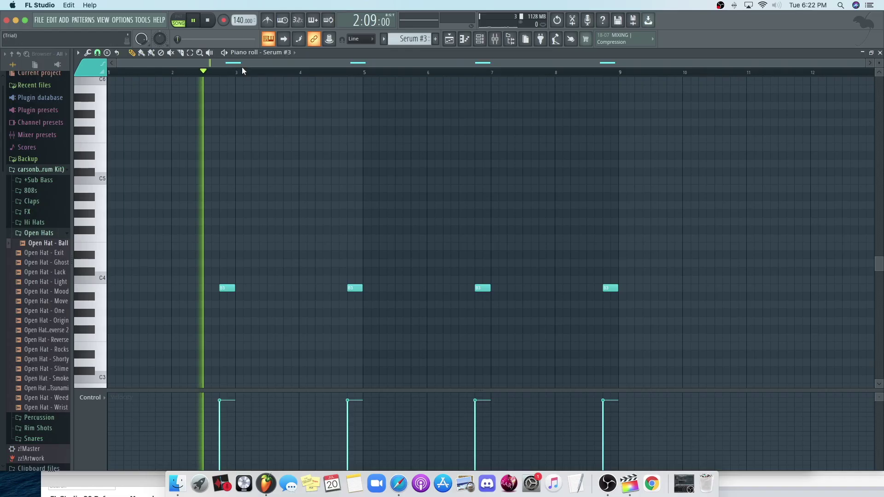
key("space")
key("F5")
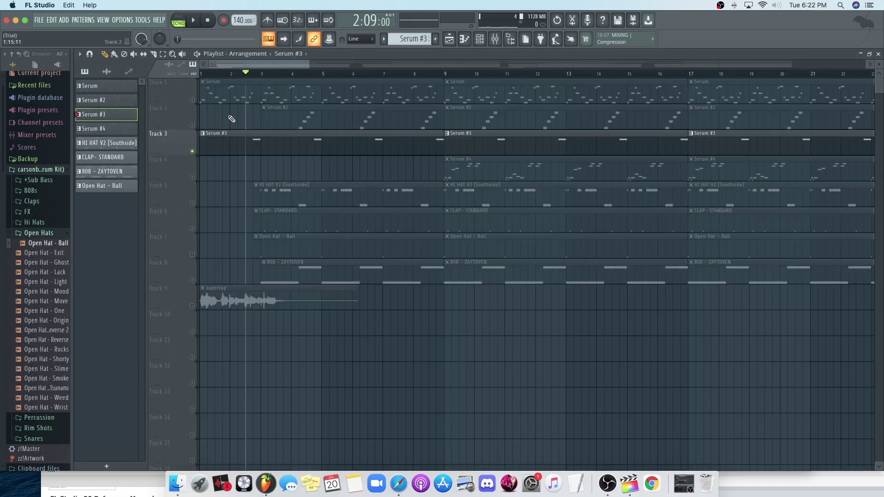
- Unmute Tracks 2 and 1 and play the three Serum tracks together
left_click(192, 125)
left_click(192, 99)
key("space")
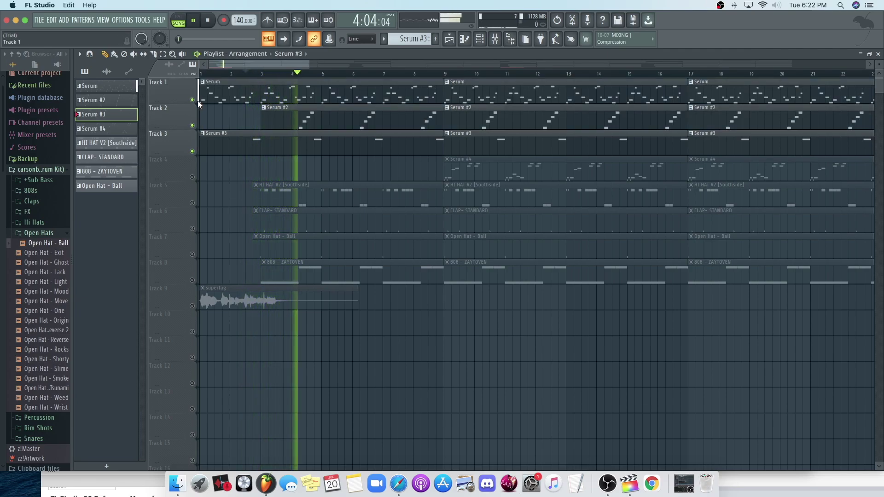
key("space")
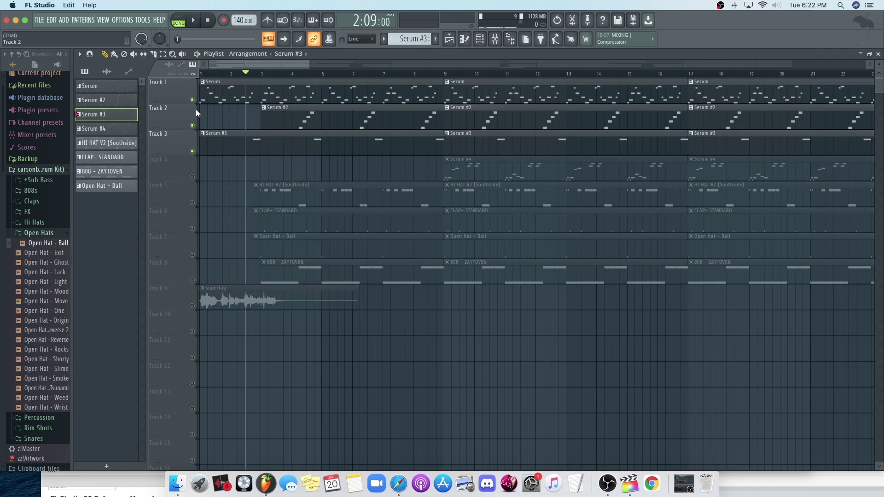
- Unmute all tracks, solo Track 4 (Serum #4), and set playback to start at bar 9
right_click(195, 109)
key("Escape")
right_click(192, 98)
right_click(192, 98)
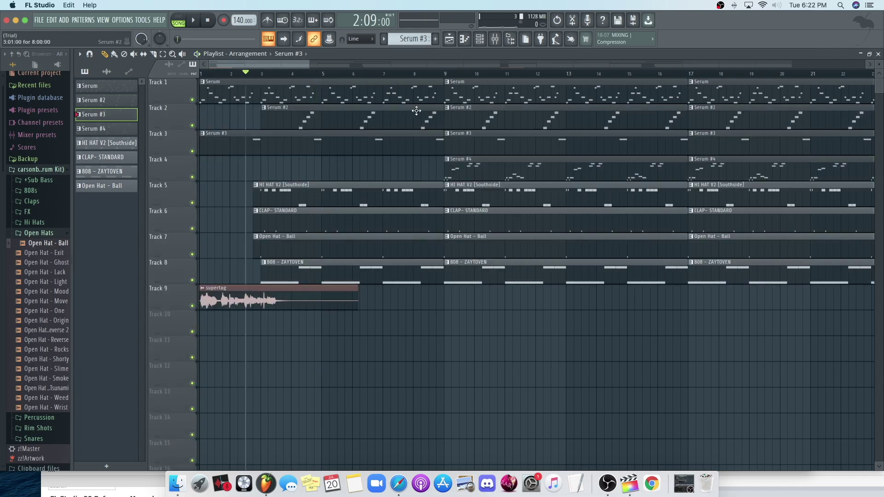
right_click(193, 177)
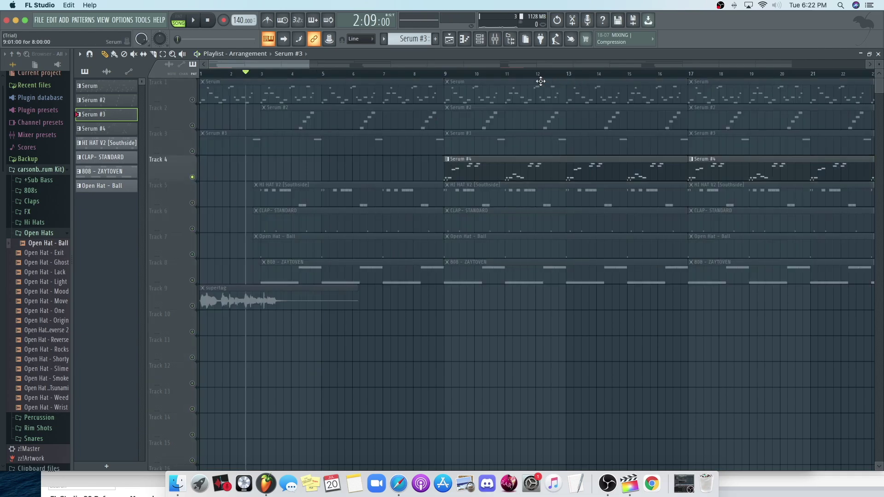
left_click(443, 77)
- Play the Serum #4 pattern in its piano roll, then return to the arrangement
double_click(468, 162)
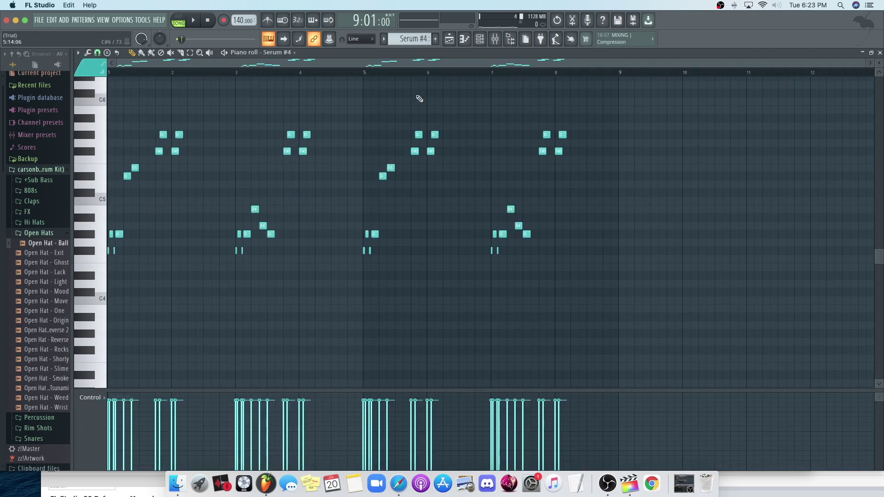
key("space")
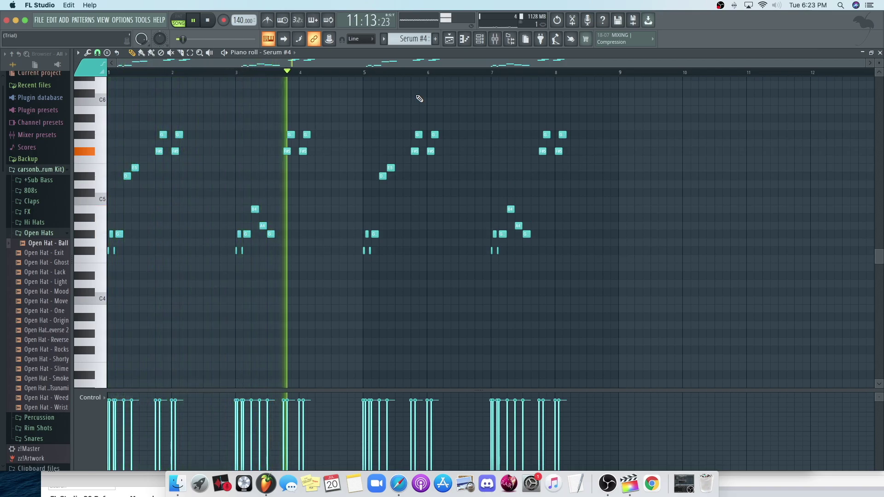
key("space")
key("F5")
- Unmute Tracks 3, 2 and 1 and play all four Serum tracks together
left_click(192, 151)
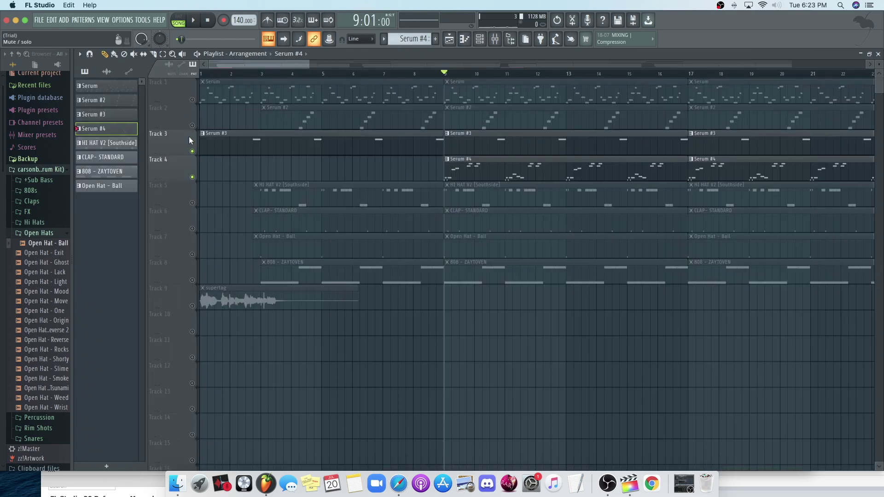
left_click(191, 125)
left_click(192, 100)
key("space")
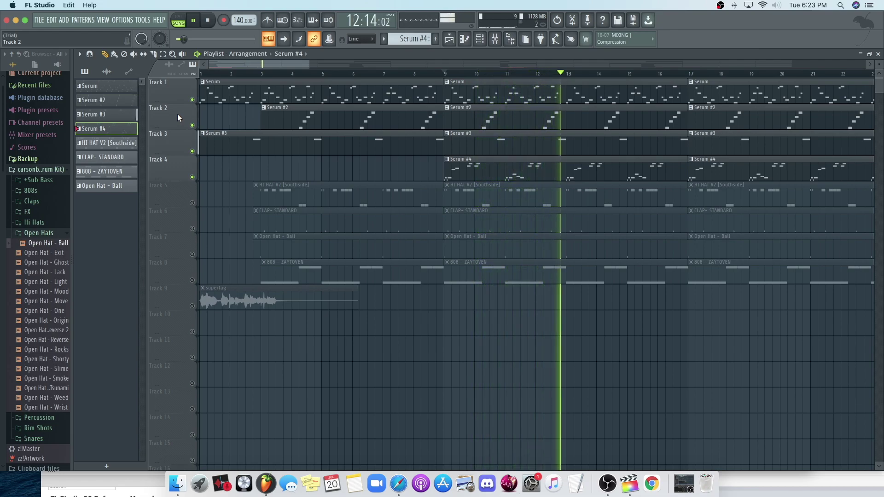
- Stop playback, un-solo Track 4, and solo Track 5 to hear the hi-hats alone
key("space")
right_click(192, 177)
right_click(192, 177)
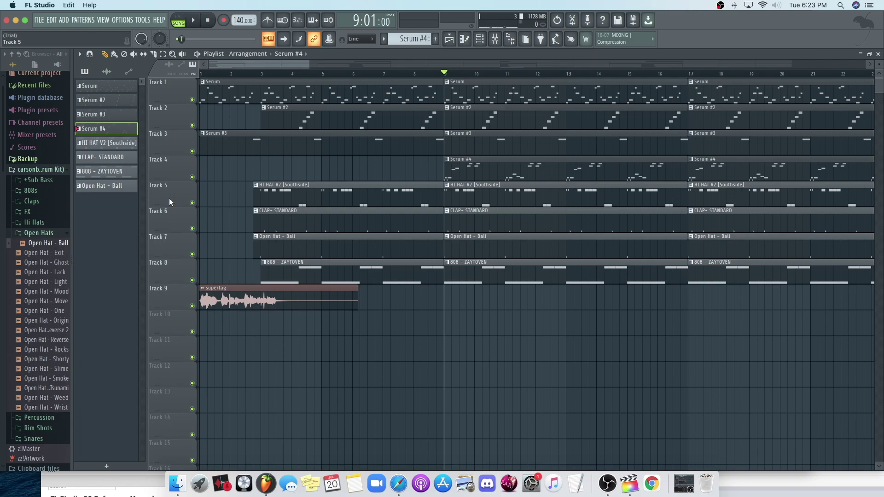
right_click(193, 205)
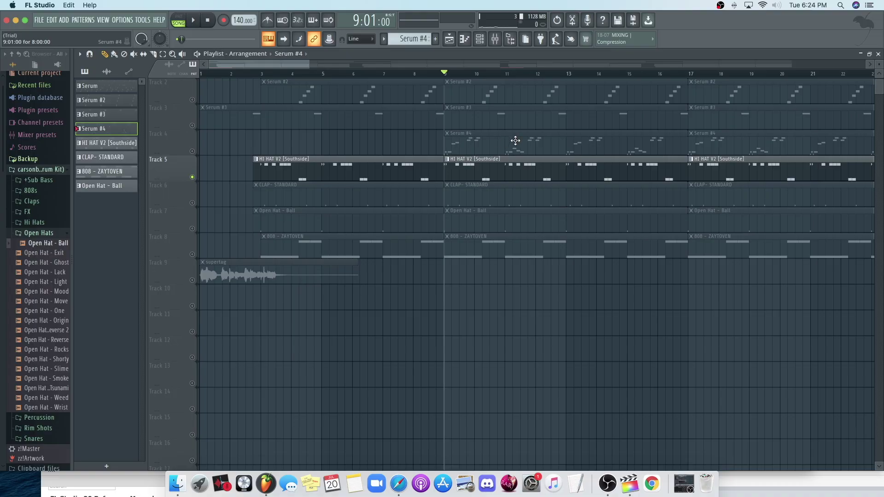
key("space")
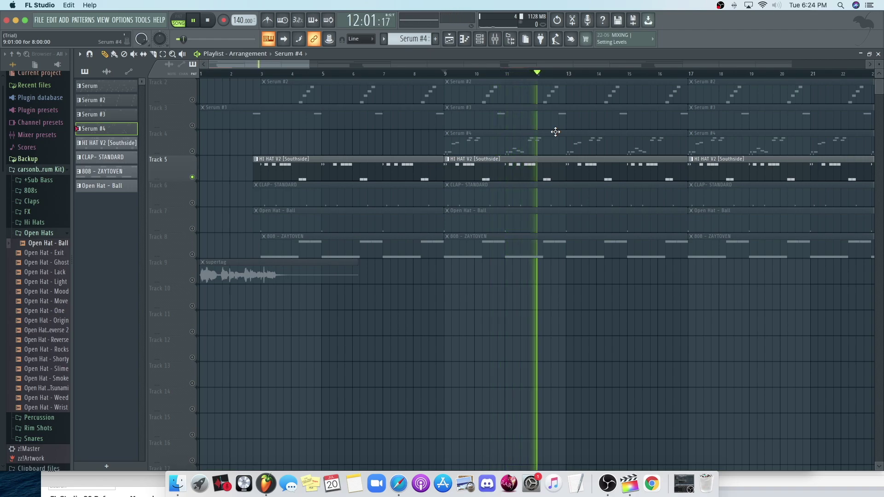
key("space")
- Add the clap track alongside the hi-hats and play them together
right_click(192, 177)
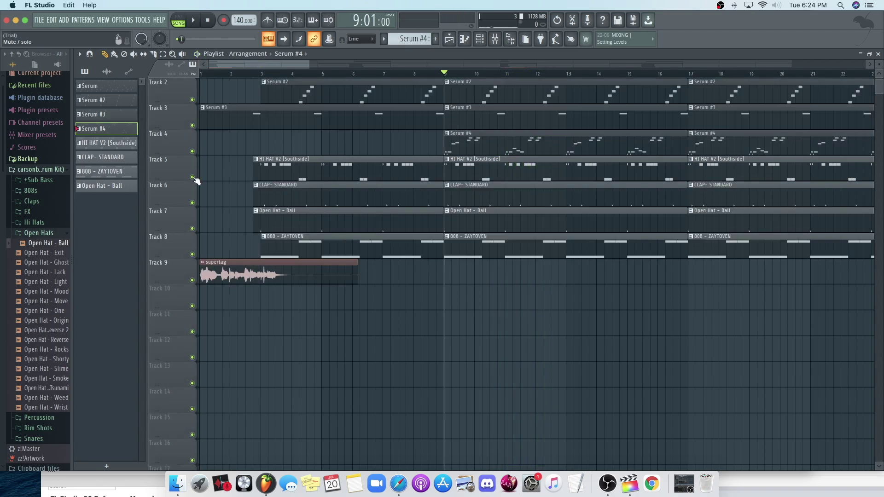
right_click(193, 178)
left_click(193, 203)
key("space")
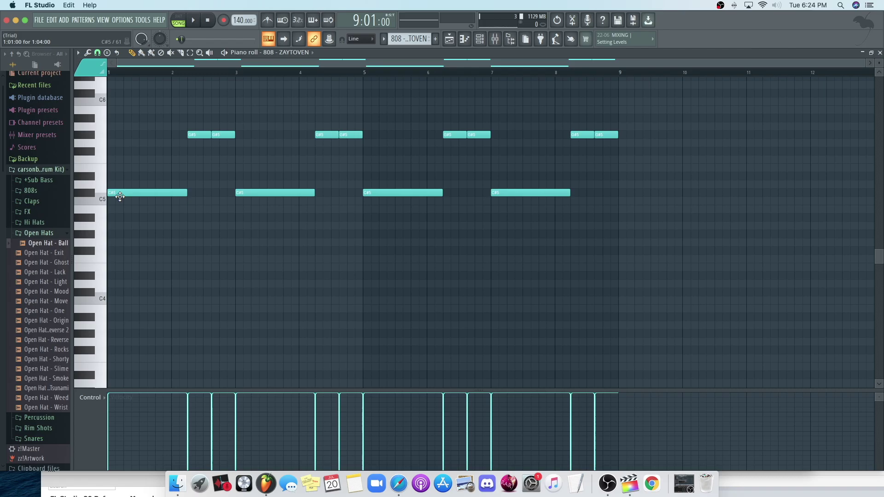
- Box-select and deselect the 808 – ZAYTOVEN notes, then play and stop the pattern
scroll(119, 191, "down", 1)
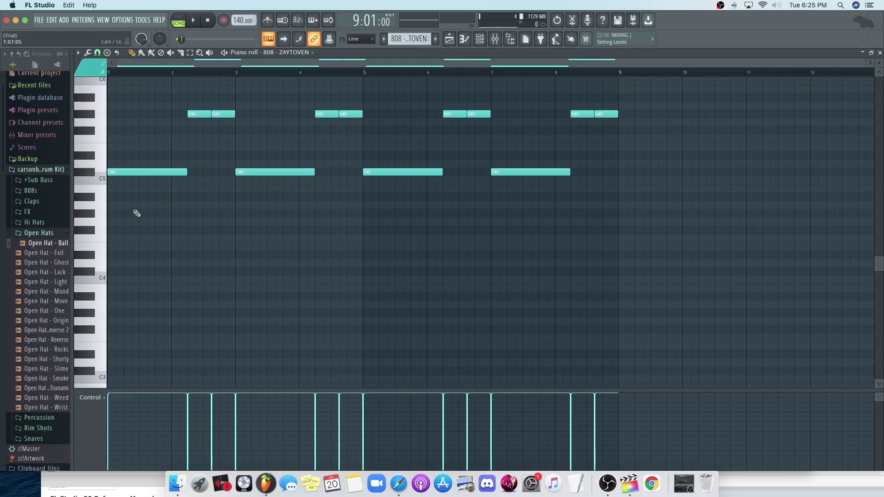
left_click_drag(136, 214, 743, 78)
left_click(290, 96)
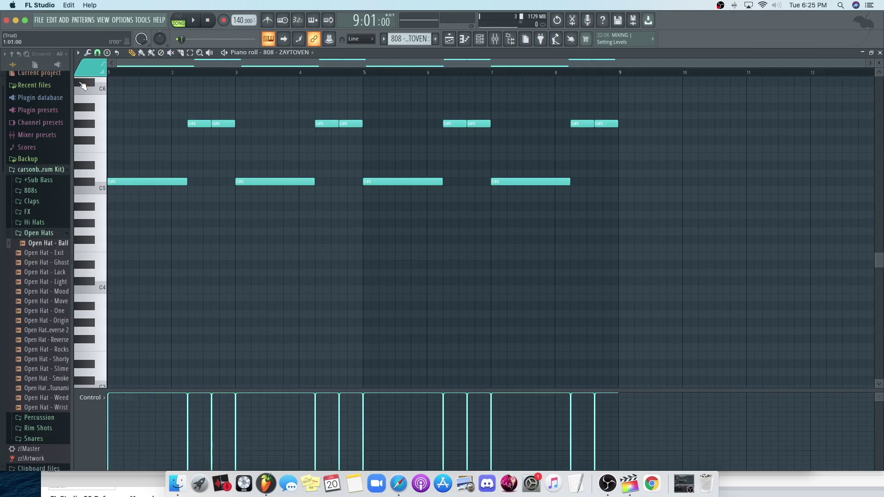
scroll(82, 85, "up", 1)
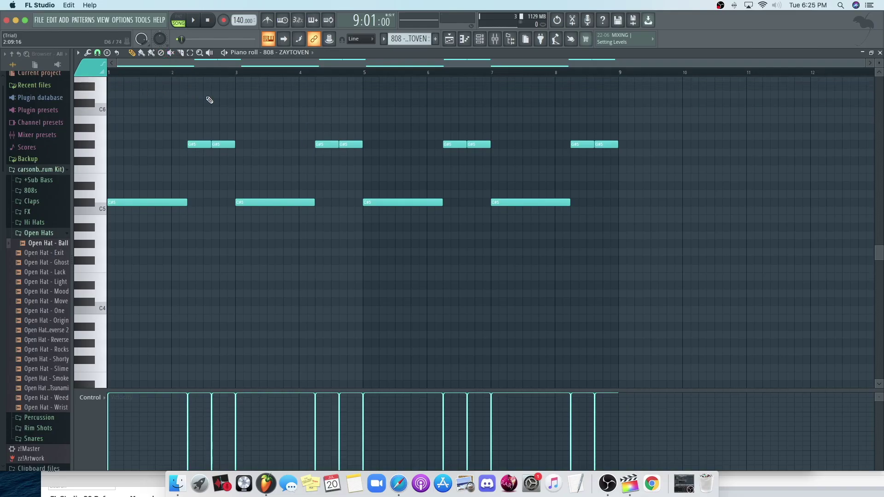
key("space")
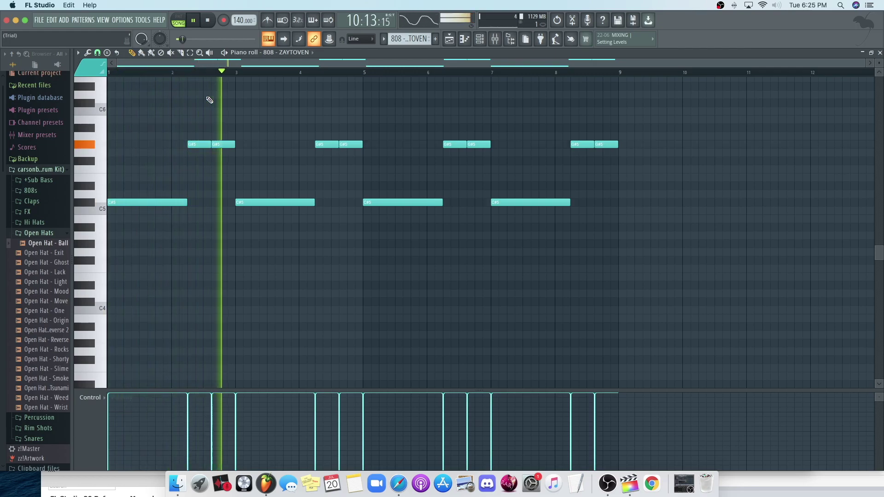
key("space")
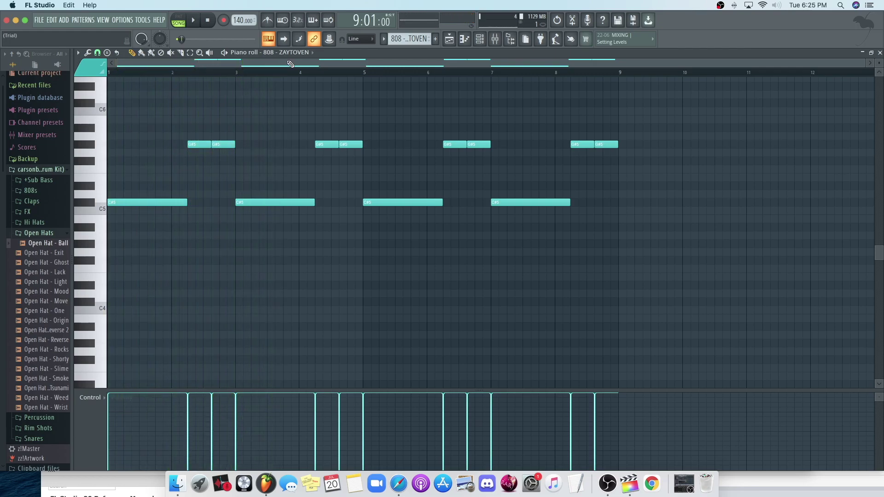
- Close the 808 piano roll, unmute Open Hat - Ball, and play it with the 808
left_click(879, 53)
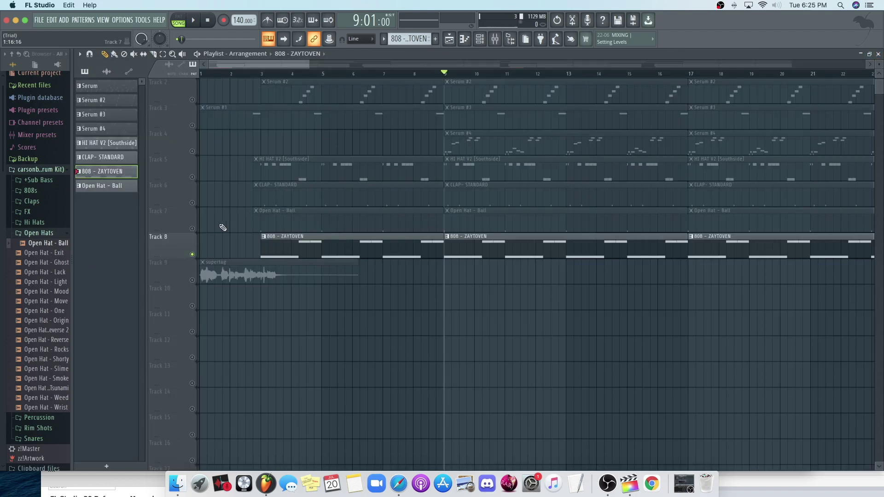
left_click(192, 228)
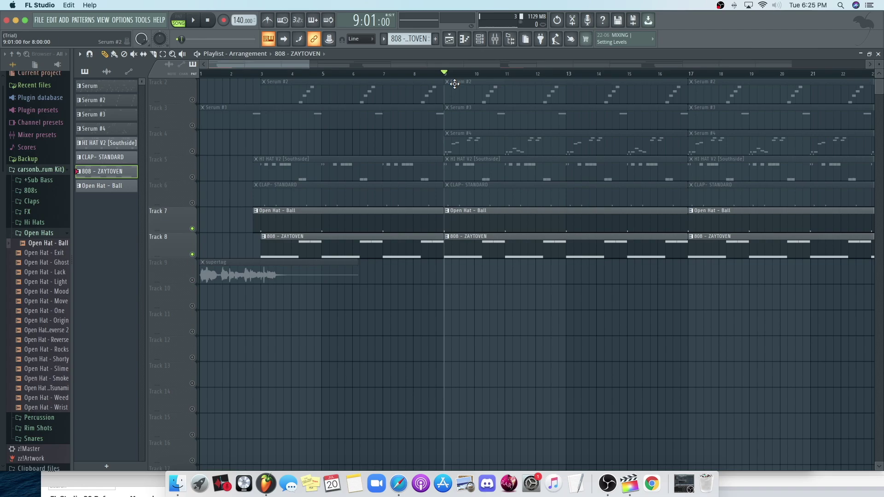
key("space")
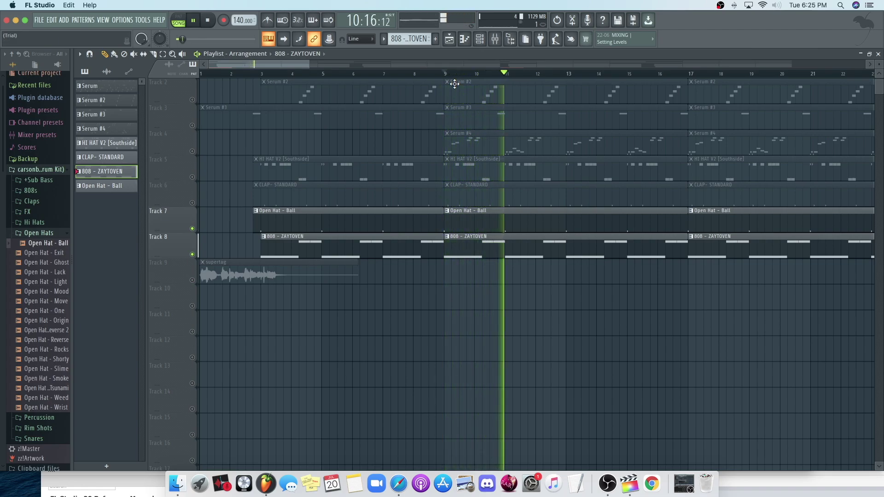
key("space")
scroll(450, 90, "up", 1)
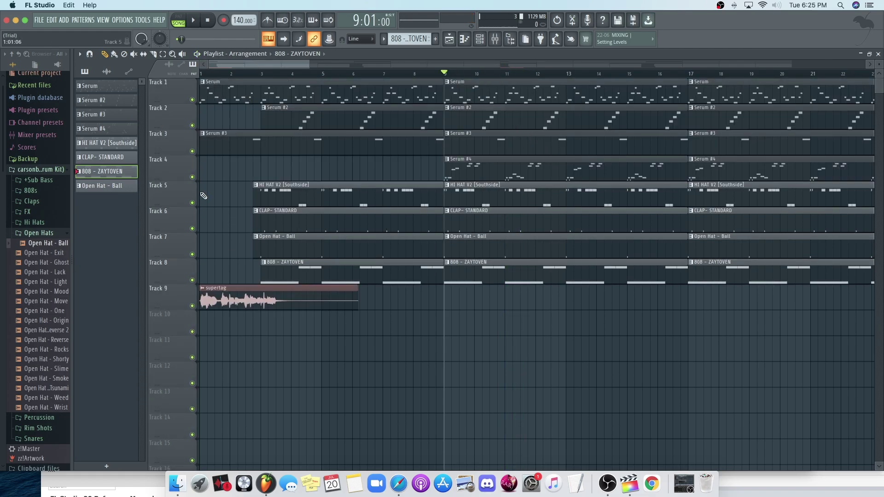
- Play back the full beat, Serum parts through drums, 808 and supertag, from bar 9
key("space")
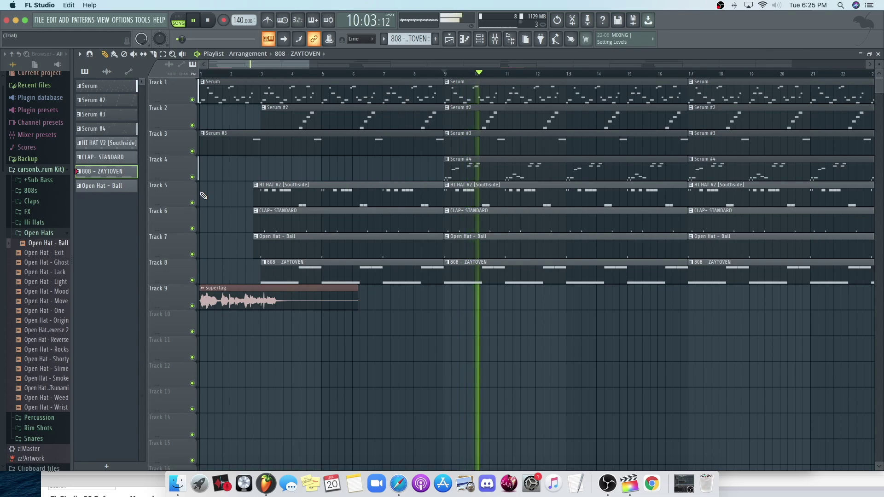